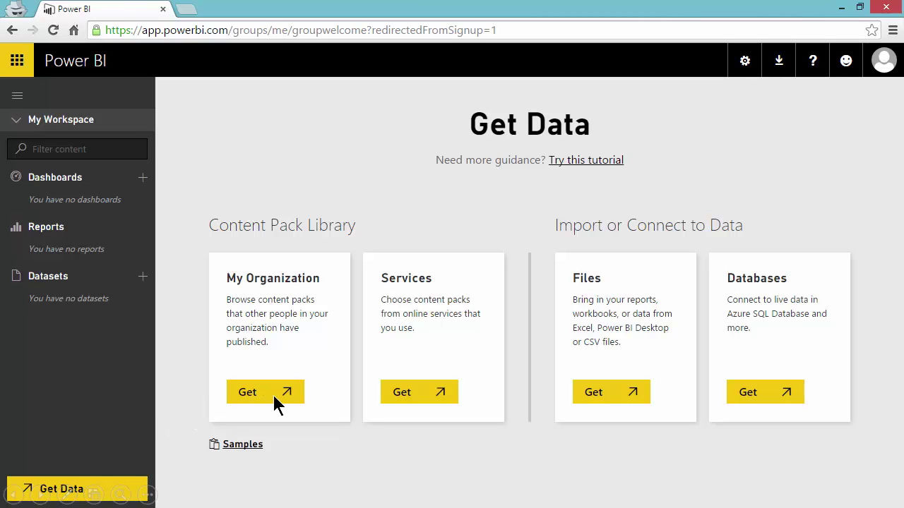
left_click(418, 400)
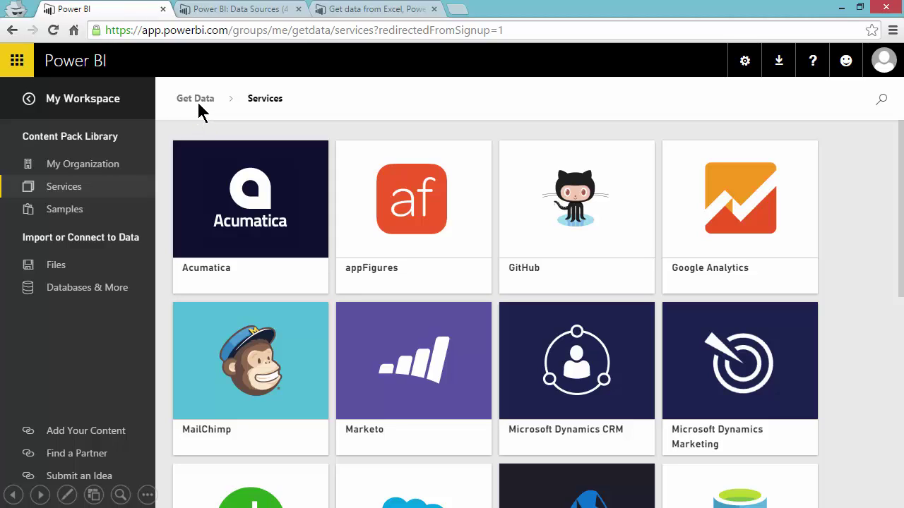
left_click(196, 100)
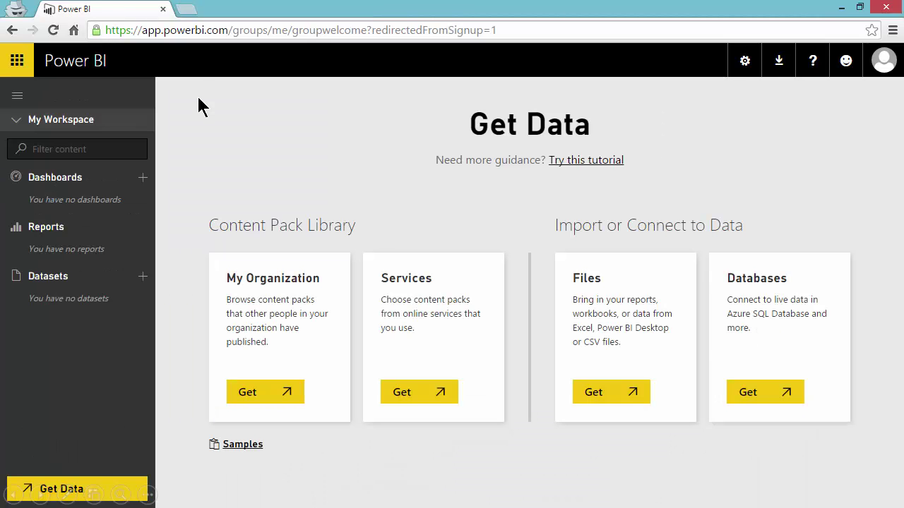
Look over the database connection options, then choose to import data from Files
left_click(755, 390)
left_click(621, 405)
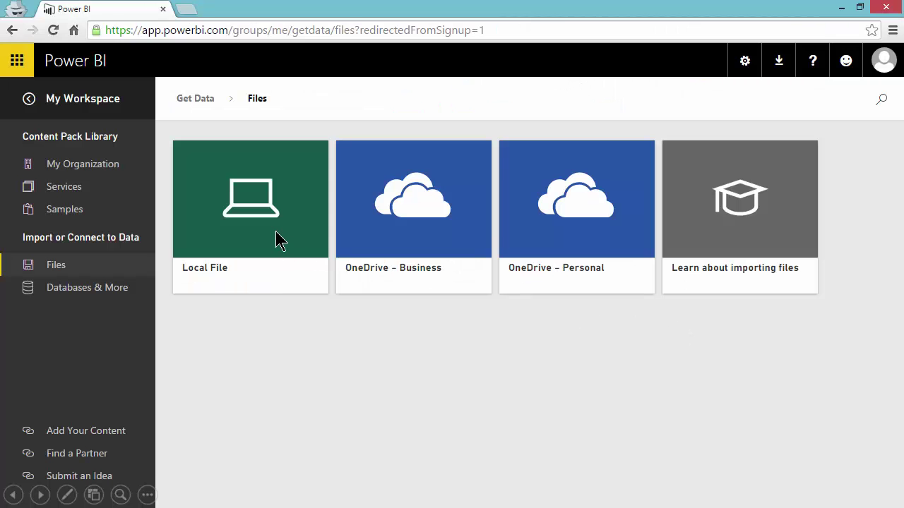
Upload the AdventureWorks.xlsx workbook from this computer as a local file
left_click(276, 234)
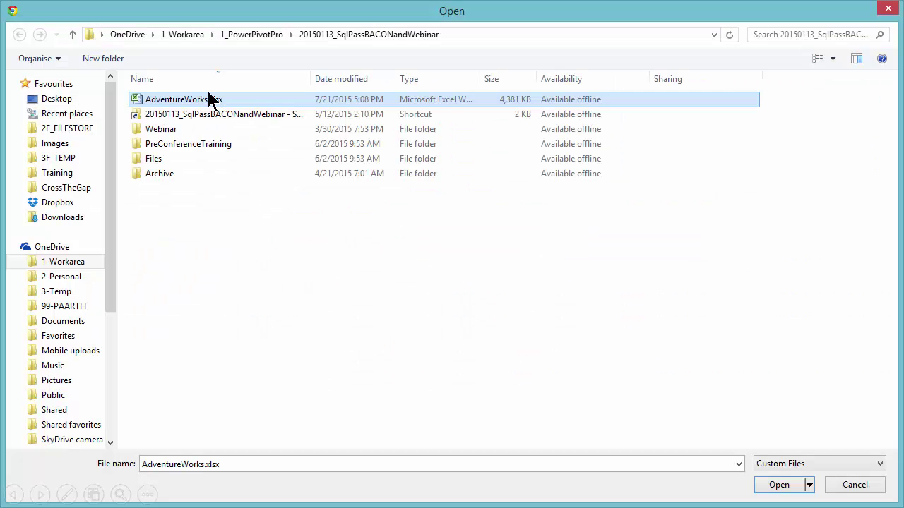
left_click(779, 487)
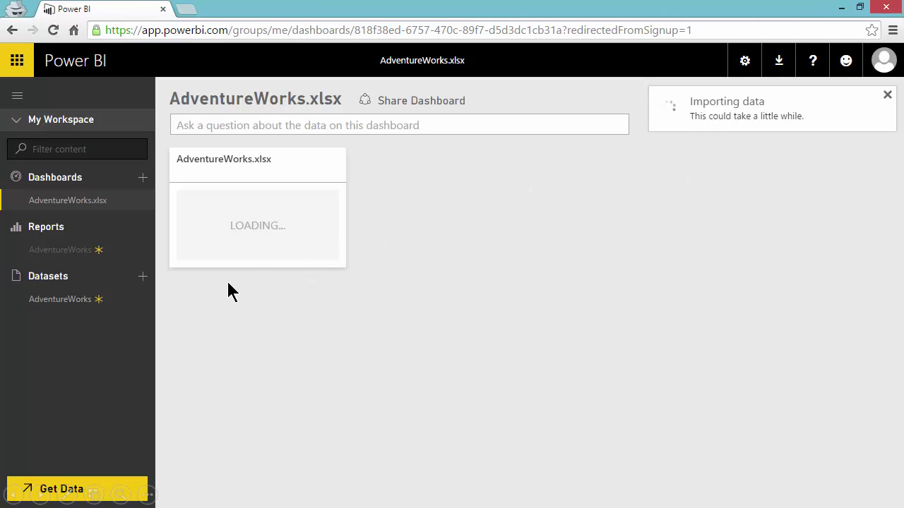
Check the AdventureWorks dataset's actions, then open the AdventureWorks report's Sales page
left_click(139, 300)
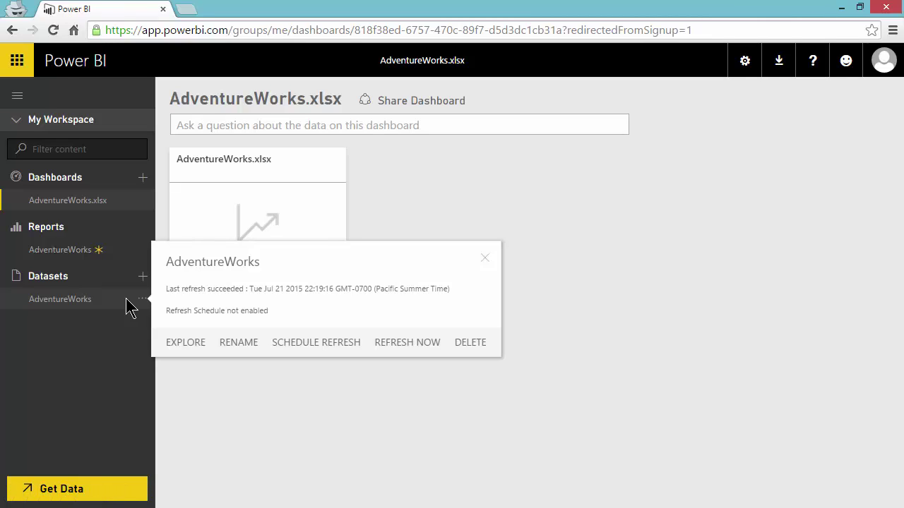
left_click(121, 258)
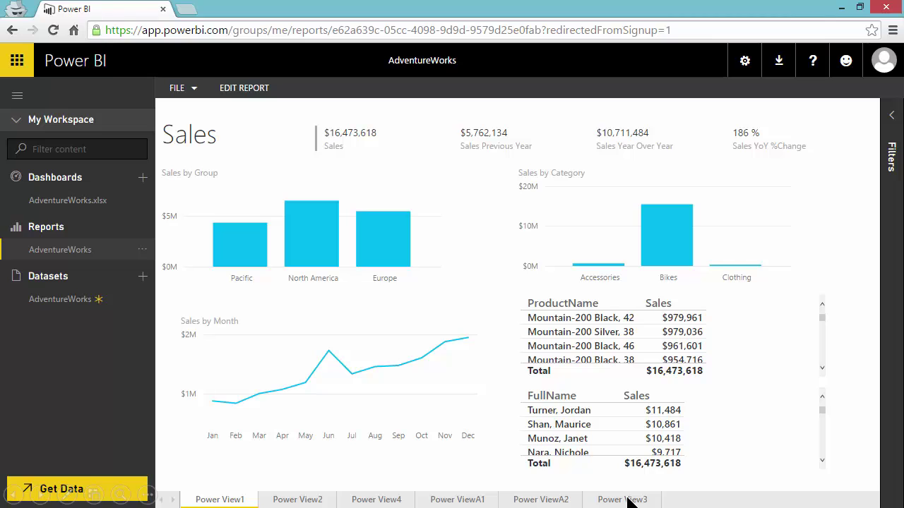
Return to the AdventureWorks.xlsx dashboard from the sidebar
left_click(128, 207)
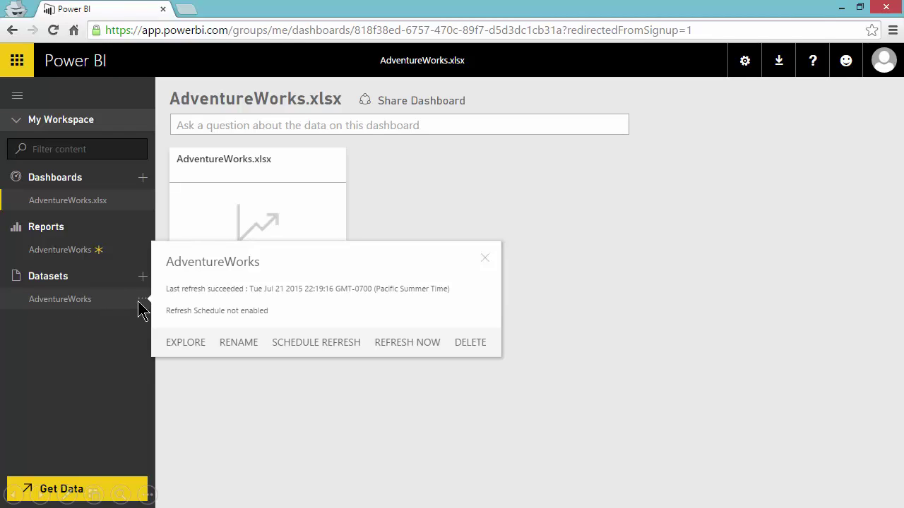
Explore the AdventureWorks dataset in a new report to chart Margin% by Category and Month
left_click(186, 344)
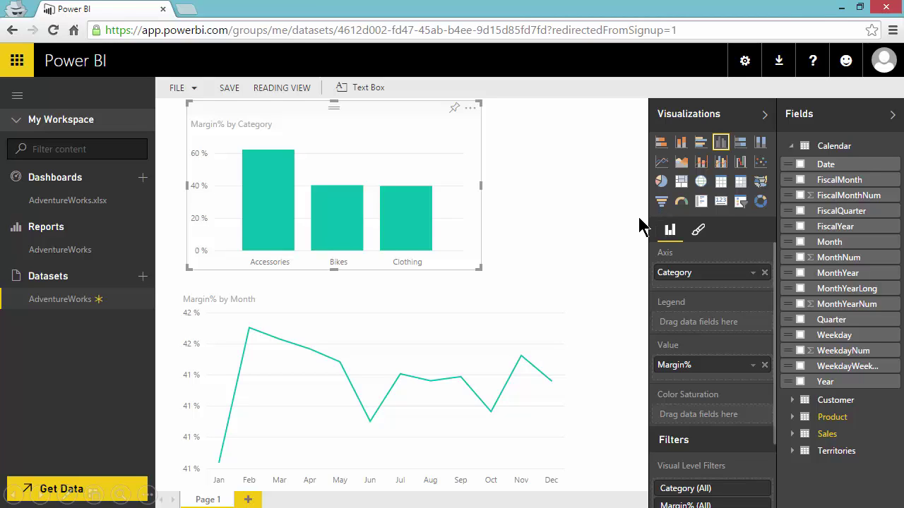
Save the new report under the name 'AdventureWorks Margin Report'
left_click(225, 88)
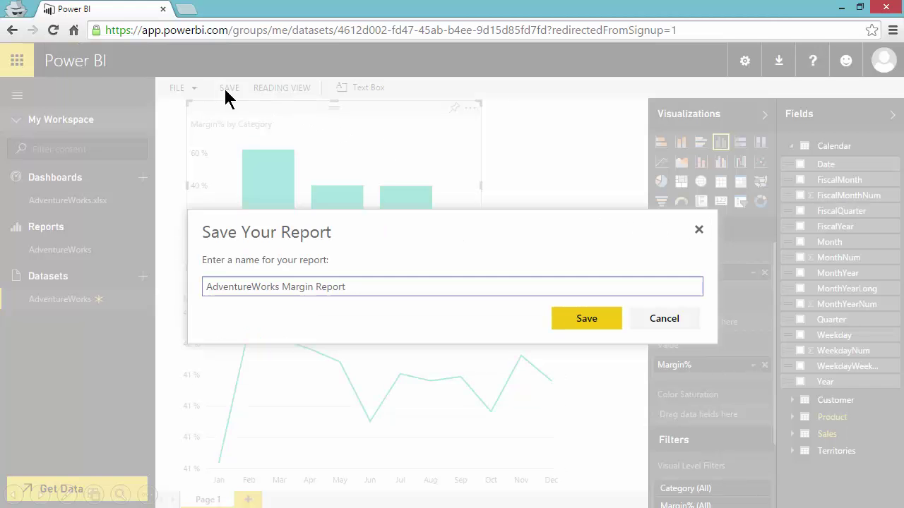
left_click(580, 321)
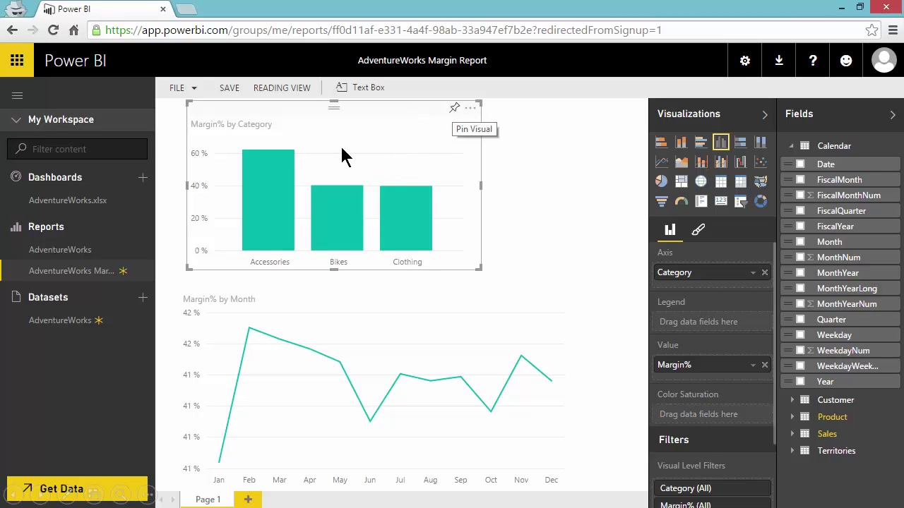
Pin the Margin% by Category chart to the AdventureWorks.xlsx dashboard and view the new tile
left_click(454, 111)
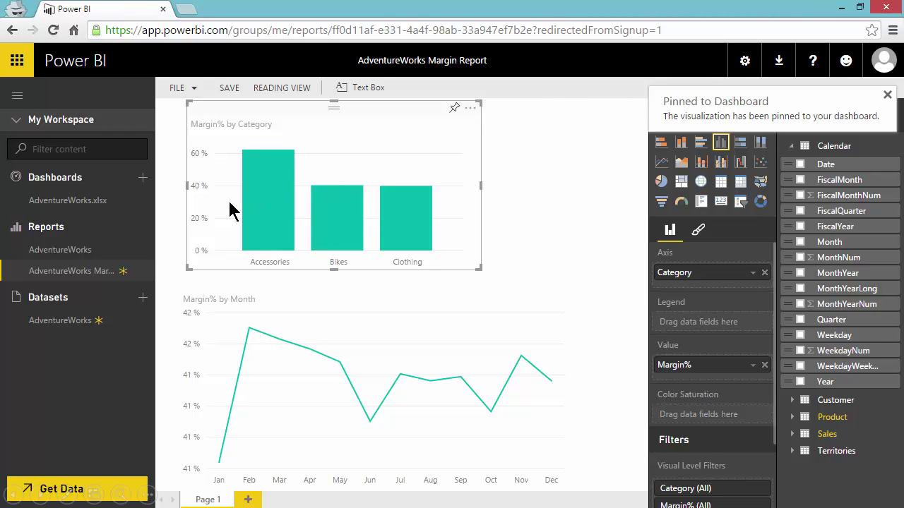
left_click(61, 253)
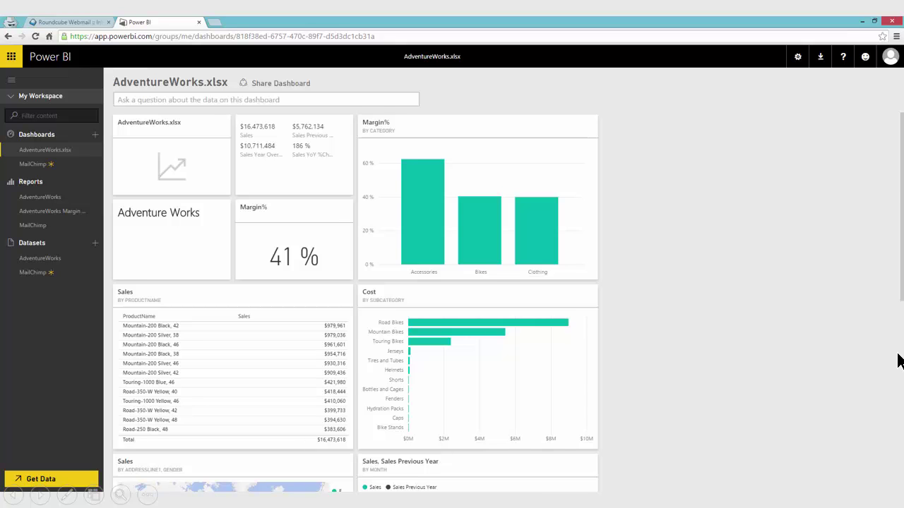
scroll(900, 360, "down", 2)
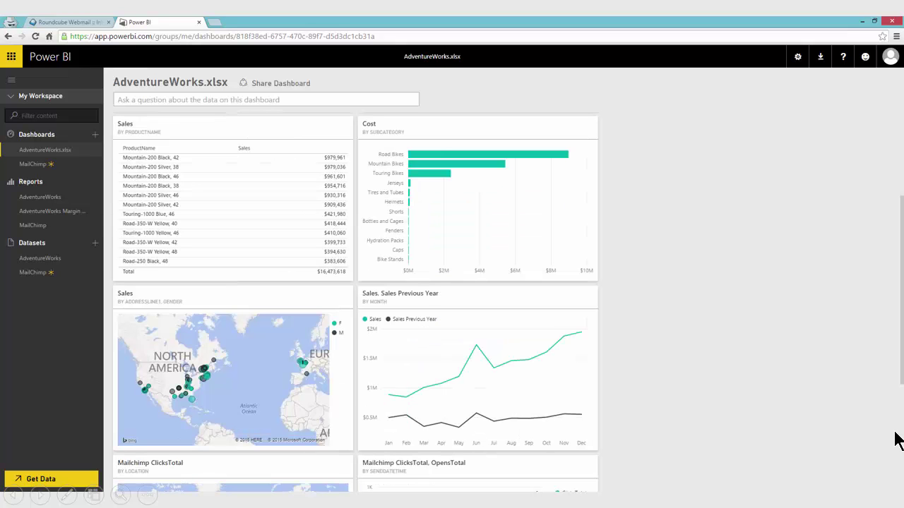
scroll(895, 441, "down", 2)
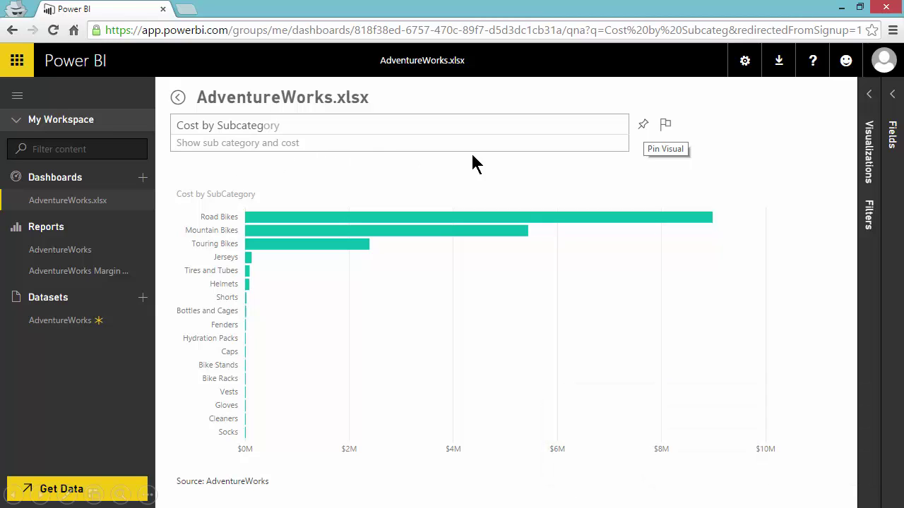
left_click(643, 123)
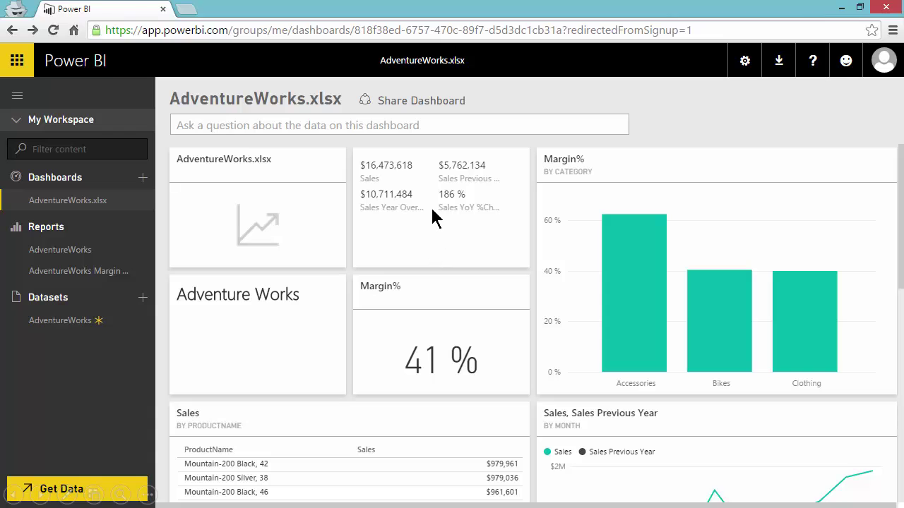
Open the report behind the dashboard's sales figures tile
left_click(425, 185)
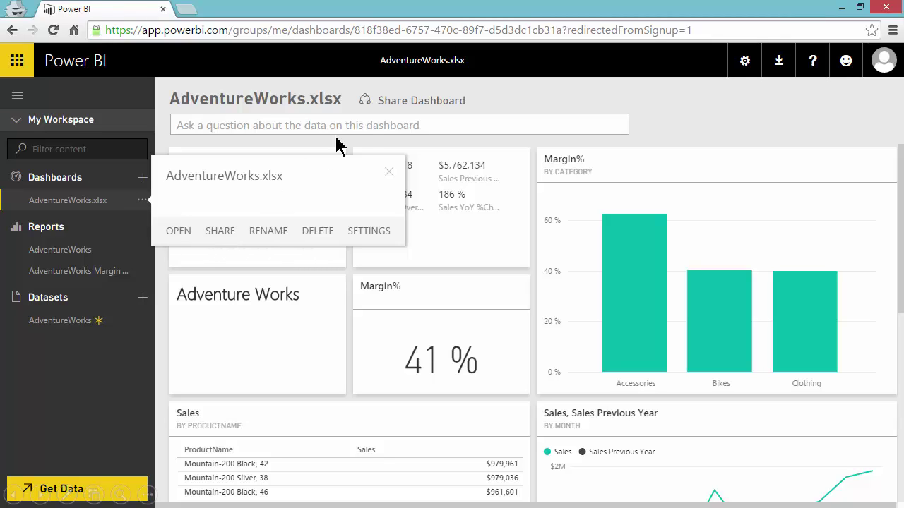
Share the AdventureWorks.xlsx dashboard by entering the recipient's e-mail address in the Invite box
left_click(398, 101)
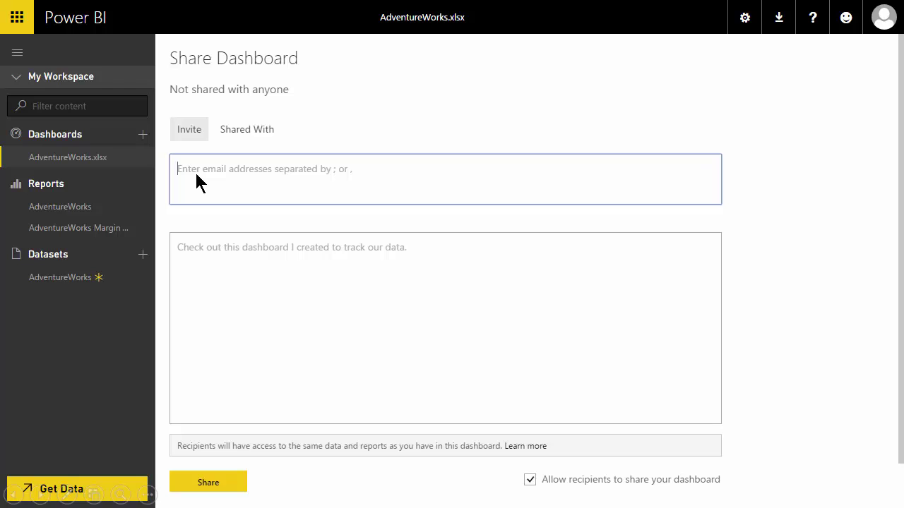
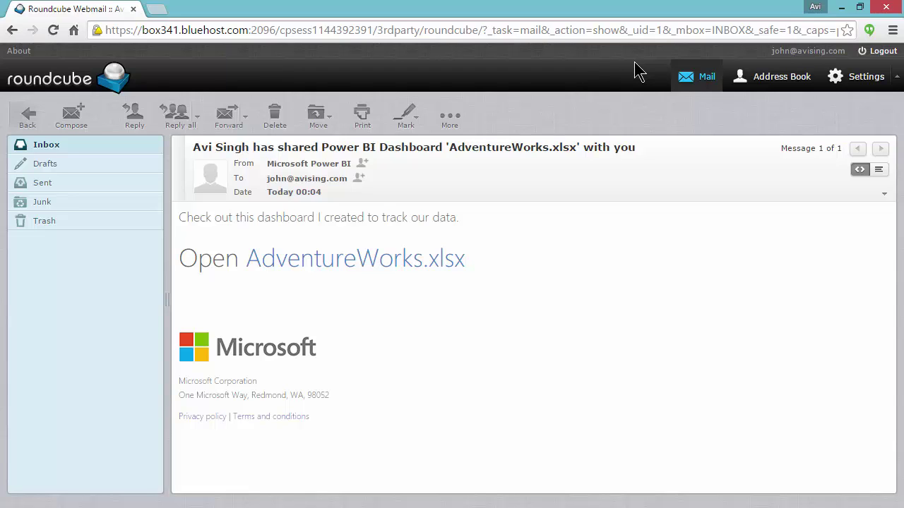
Follow the 'Open AdventureWorks.xlsx' link in the received invitation e-mail
left_click(367, 259)
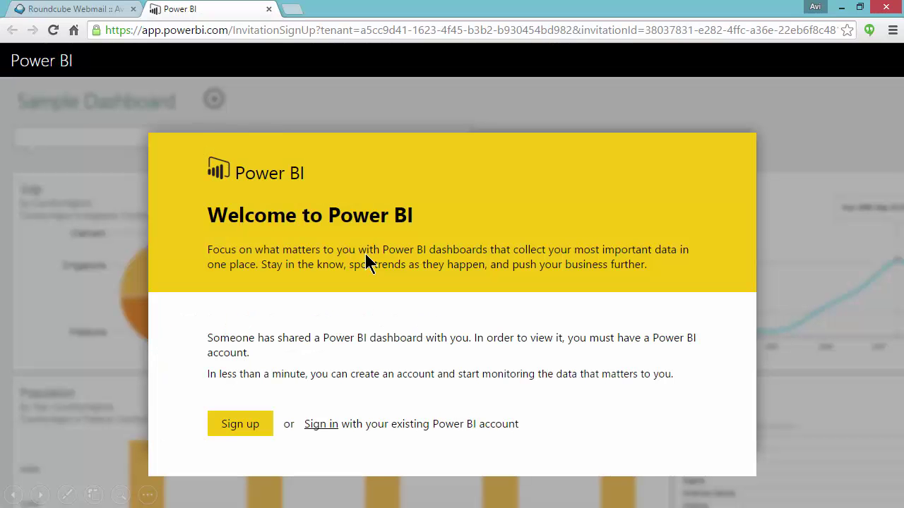
Sign in with the recipient's work account and open the AdventureWorks report from the AdventureWorks.xlsx dashboard
left_click(321, 424)
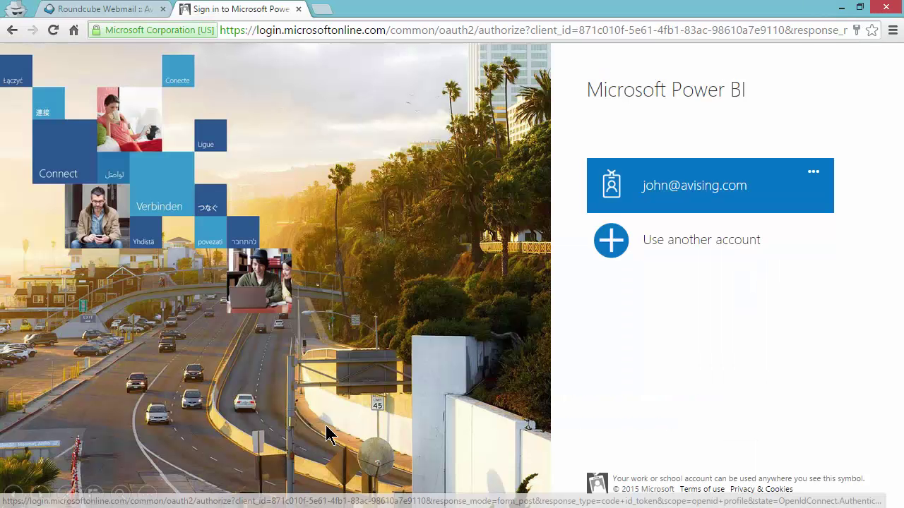
left_click(768, 197)
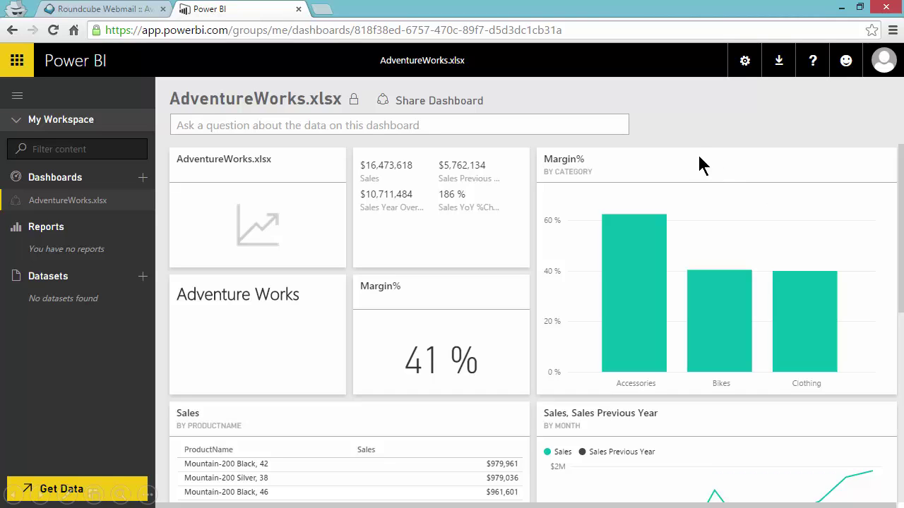
left_click(14, 210)
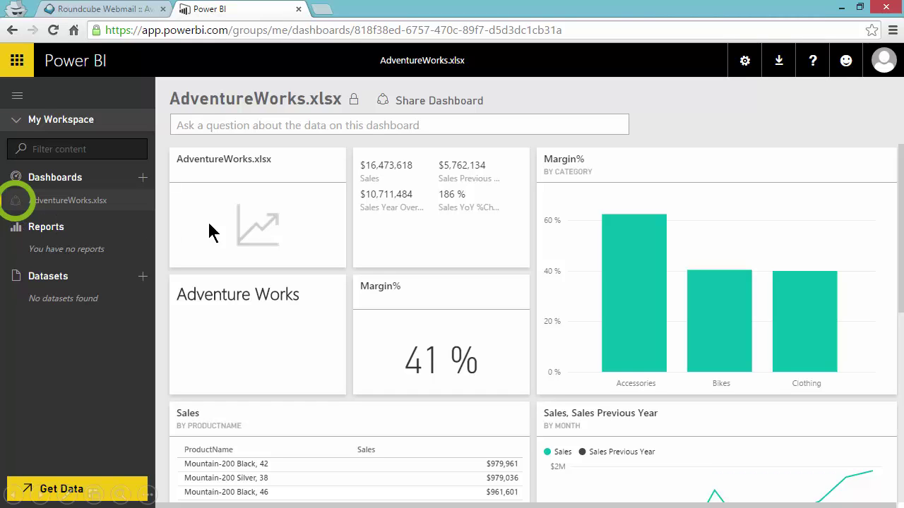
left_click(428, 226)
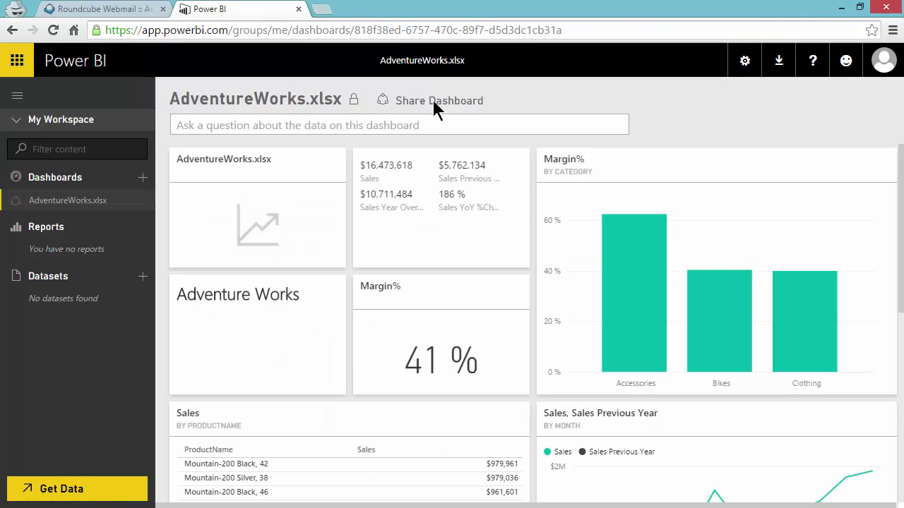
Open the Share Dashboard form for AdventureWorks.xlsx and enter the product-team distribution list as invitee
left_click(434, 103)
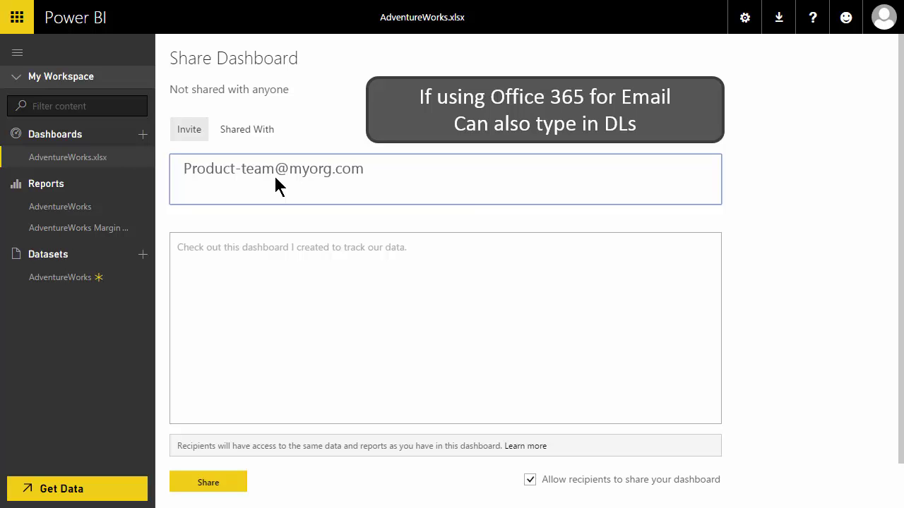
Exit full-screen browsing to return to the team collaboration slide about Office 365 Groups
key("alt+d")
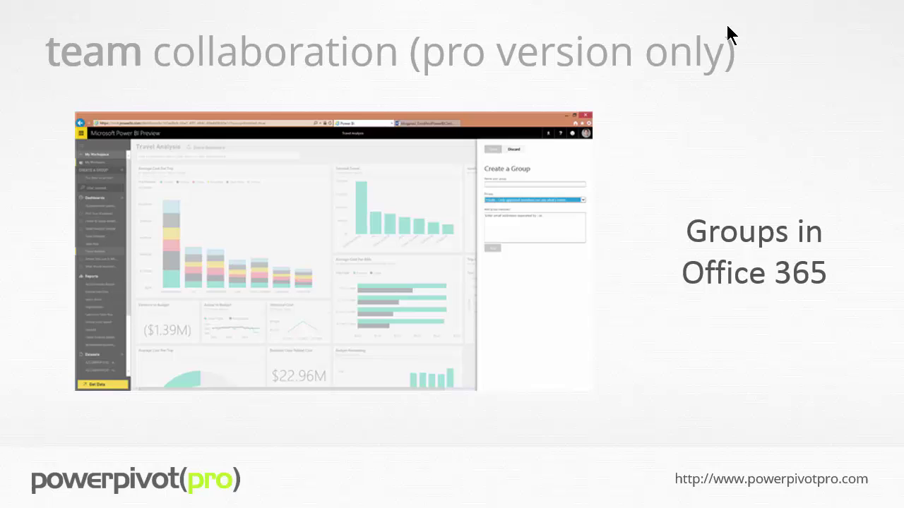
Advance to the 'content packs (pro version only)' slide and reveal its Create Content Pack screenshots
key("Right")
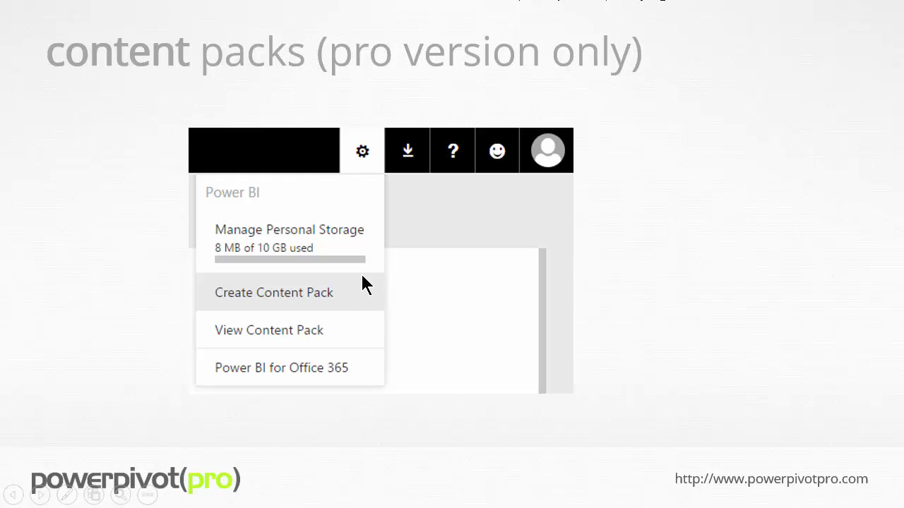
left_click(349, 301)
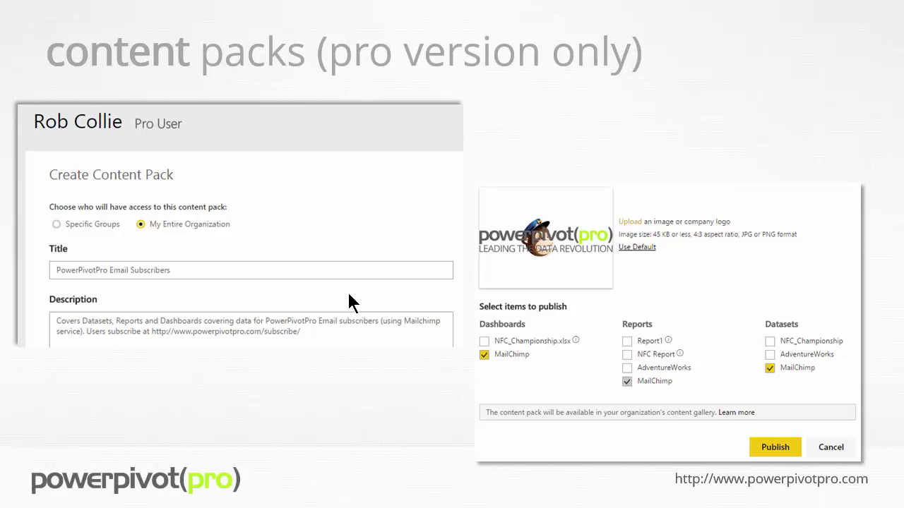
key("Left")
left_click(349, 301)
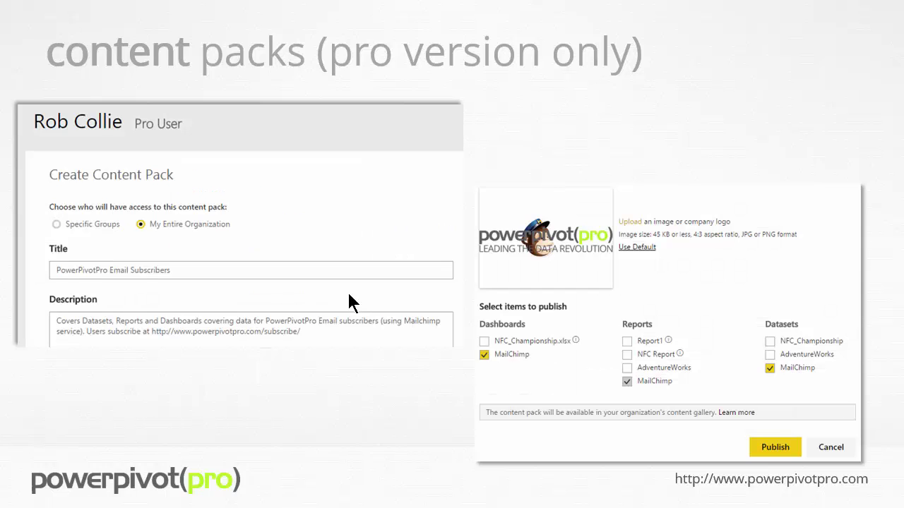